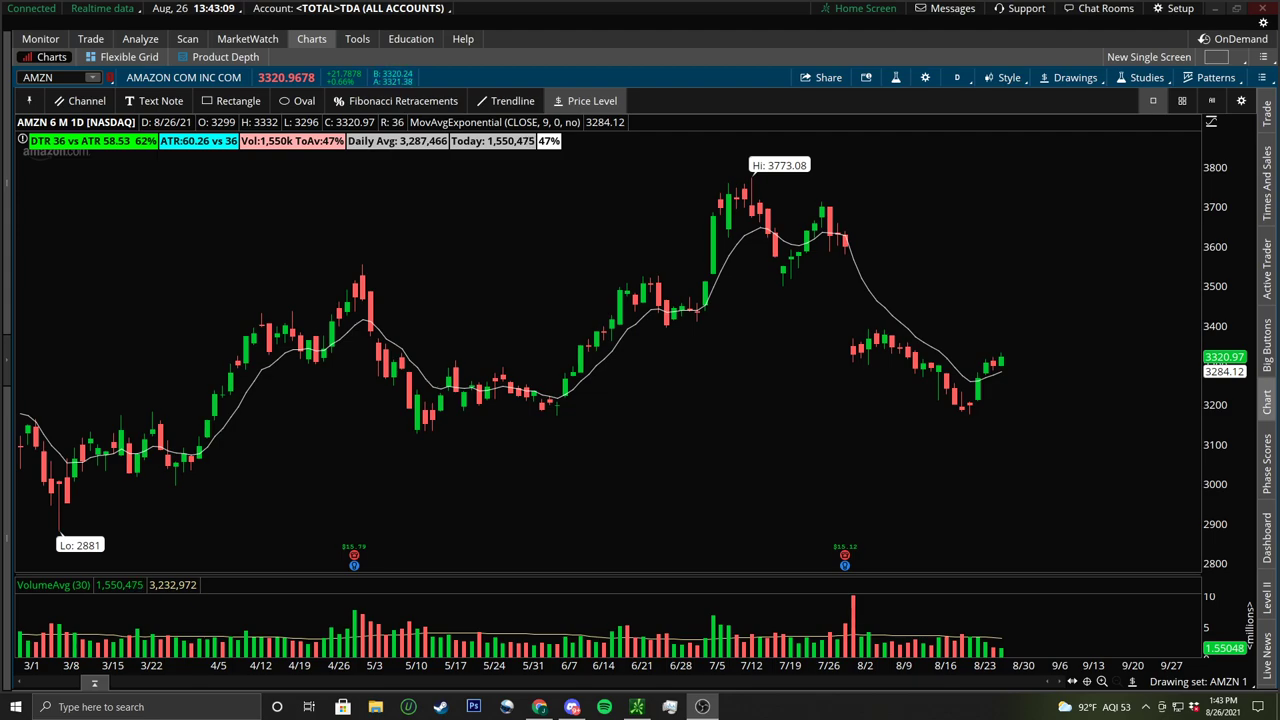
Step: Zoom into recent candles, mark price levels at $3376.97 and $3186.29, then zoom to mid-August onward
{"action": "left_click_drag", "start_coordinate": [663, 340], "coordinate": [823, 343]}
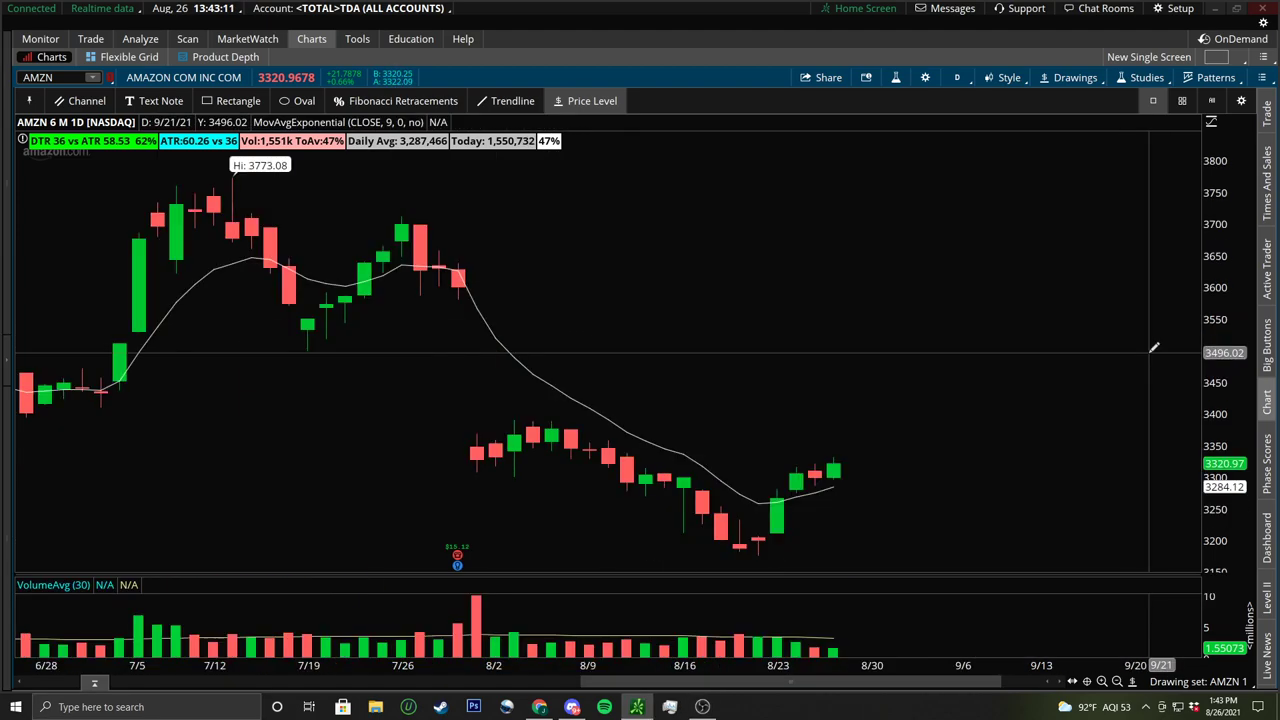
{"action": "left_click", "coordinate": [447, 427]}
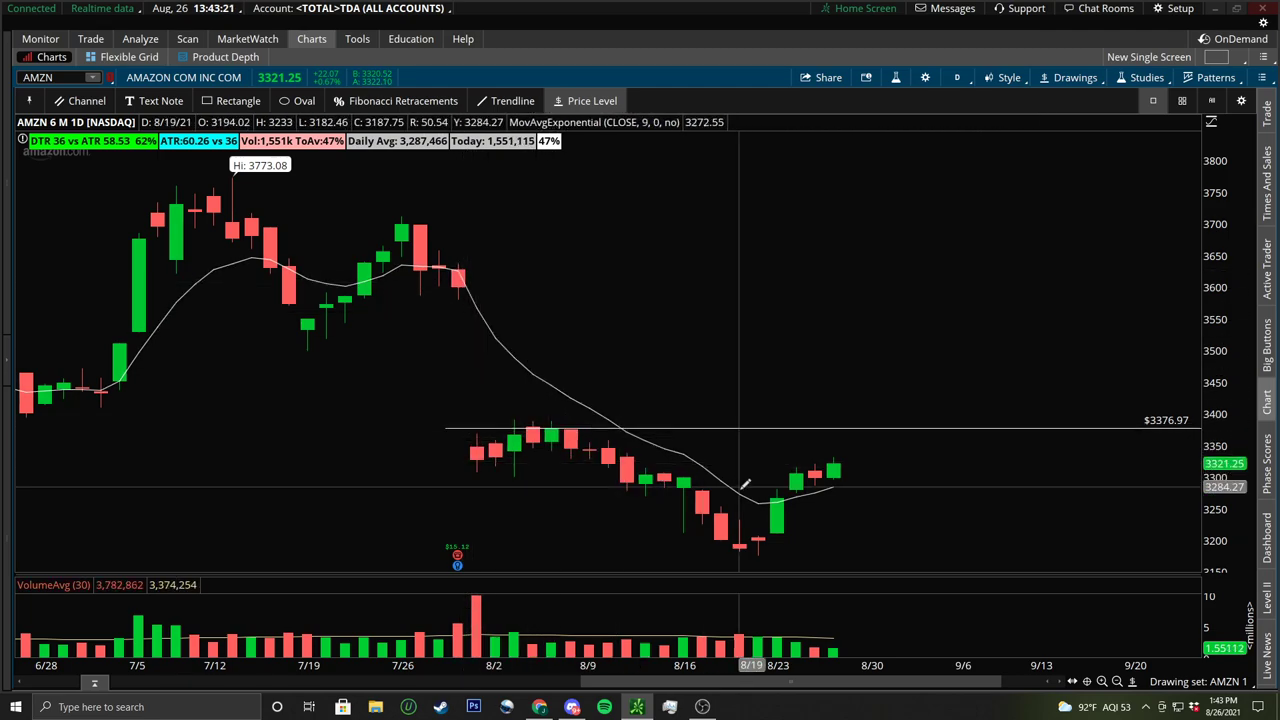
{"action": "left_click", "coordinate": [682, 543]}
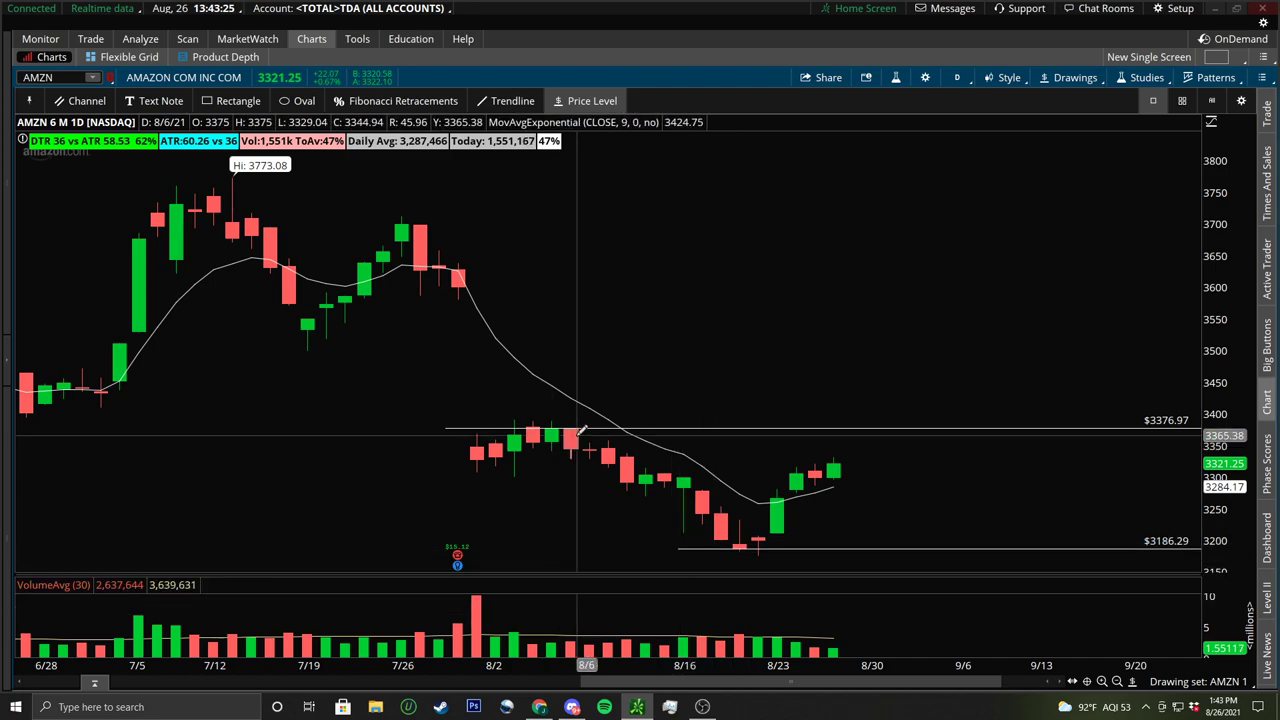
{"action": "left_click_drag", "start_coordinate": [580, 500], "coordinate": [1065, 443]}
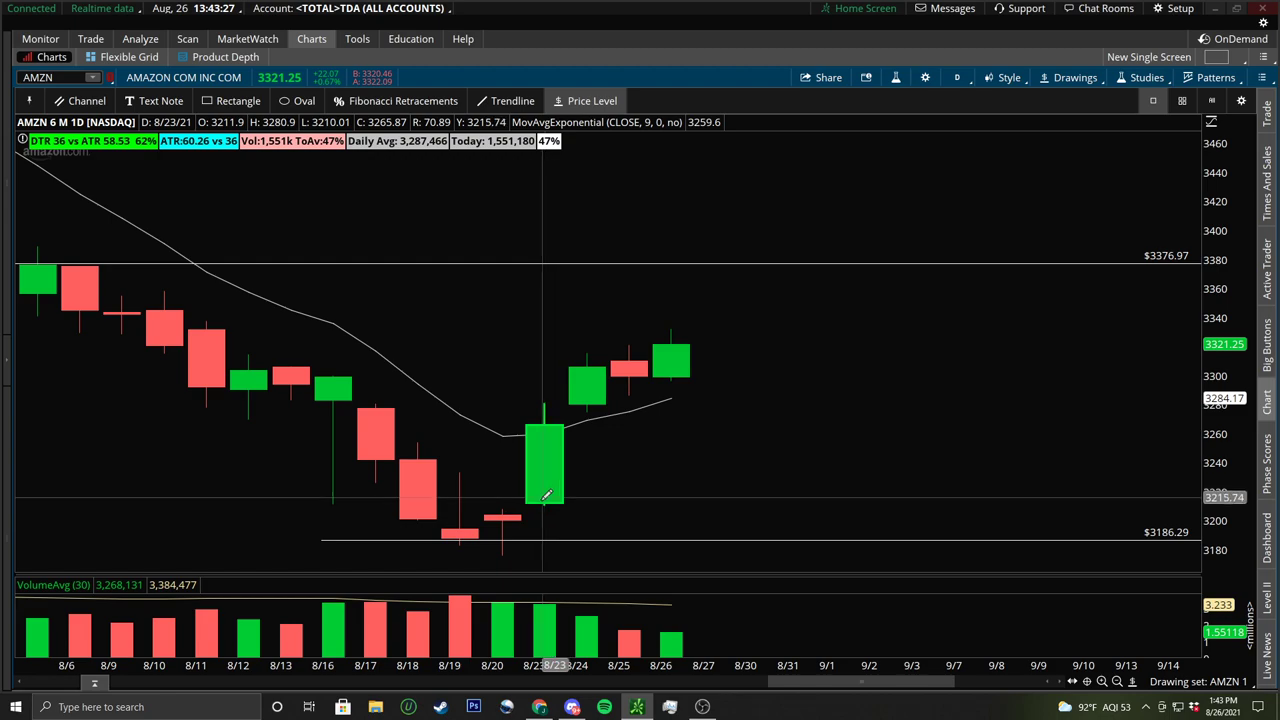
Step: Circle the top of the 8/23 candle with an oval, then arm Fibonacci Retracements
{"action": "left_click", "coordinate": [303, 101]}
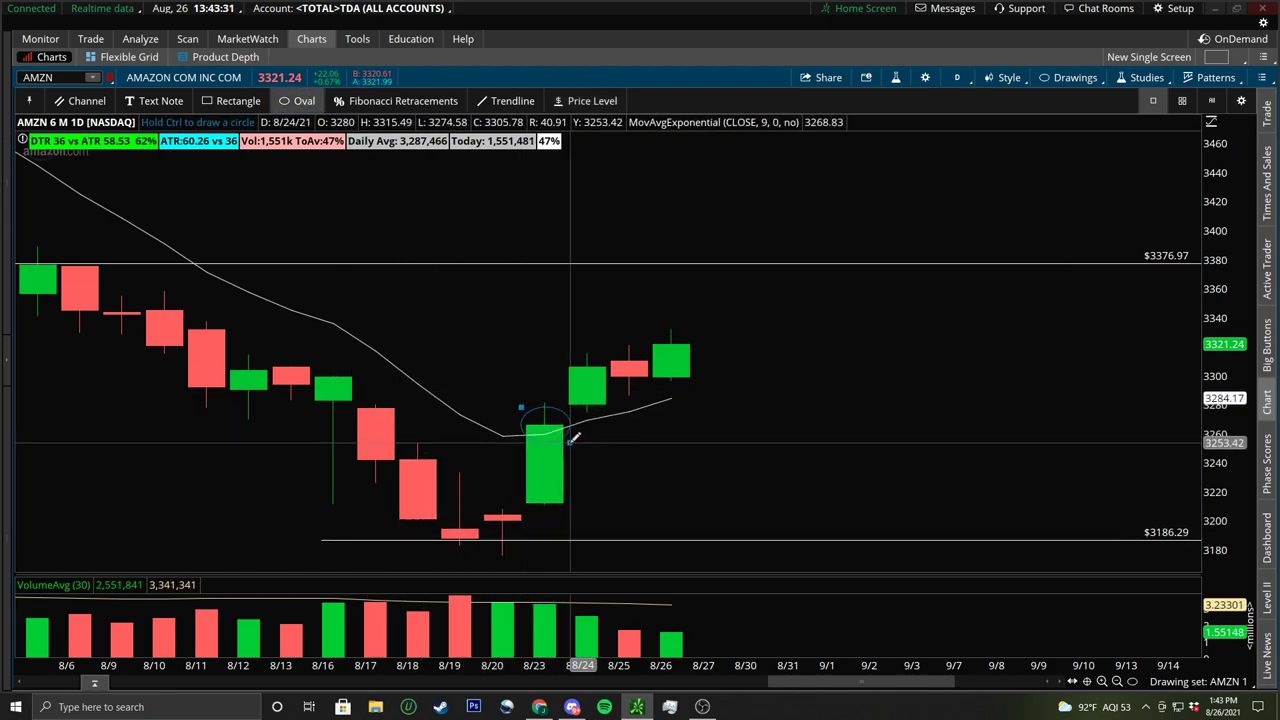
{"action": "left_click_drag", "start_coordinate": [522, 408], "coordinate": [574, 441]}
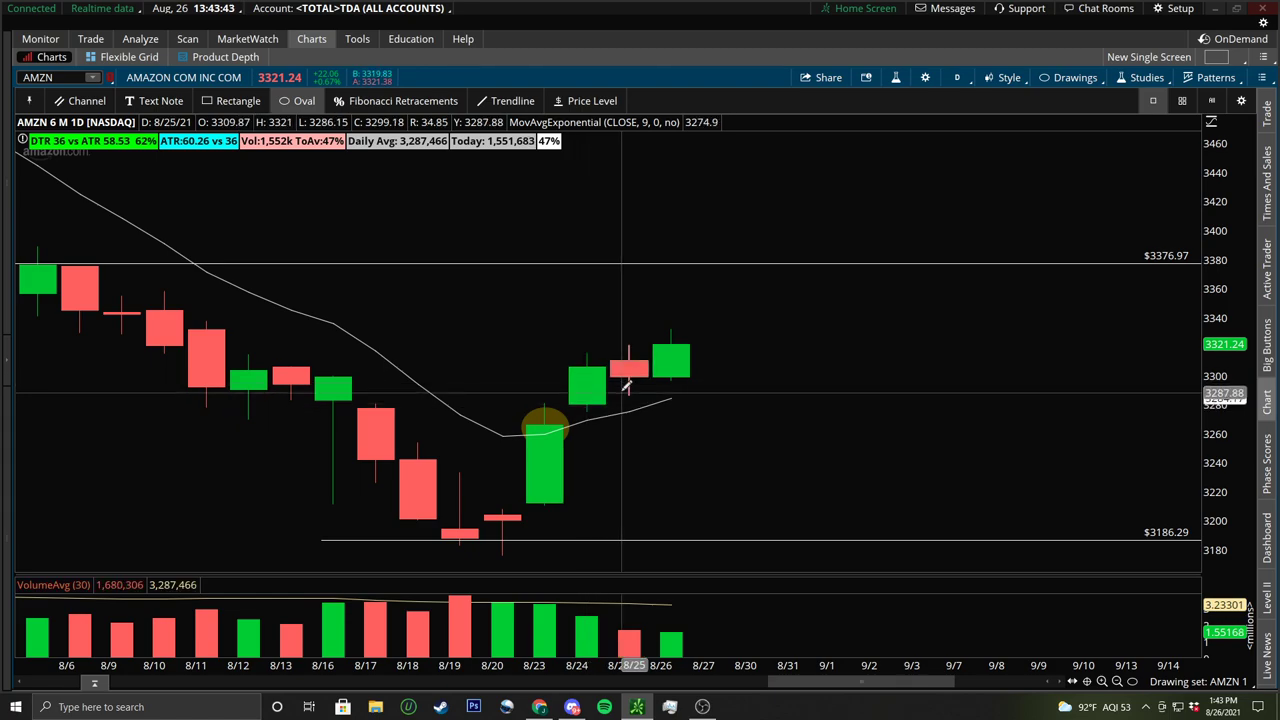
{"action": "left_click", "coordinate": [426, 102]}
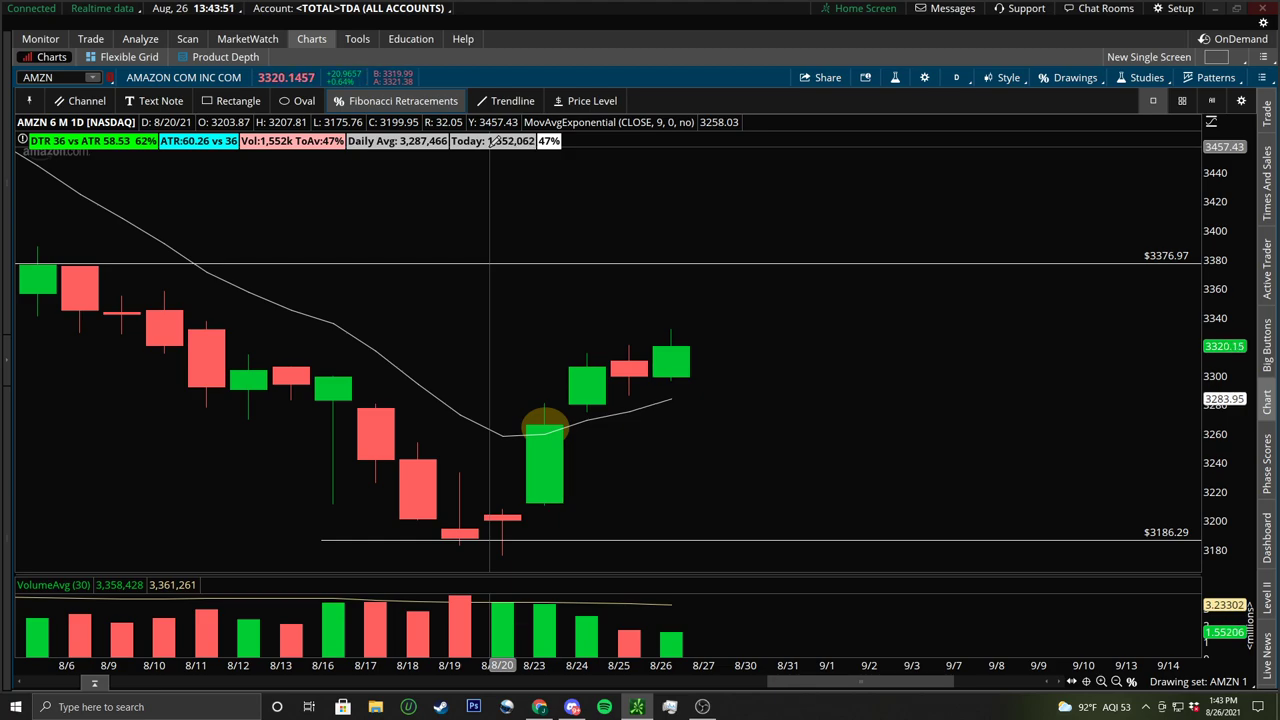
Step: Draw a Fibonacci retracement from the 8/23 high, add a $3292.93 price level, then remove the retracement
{"action": "left_click", "coordinate": [563, 400]}
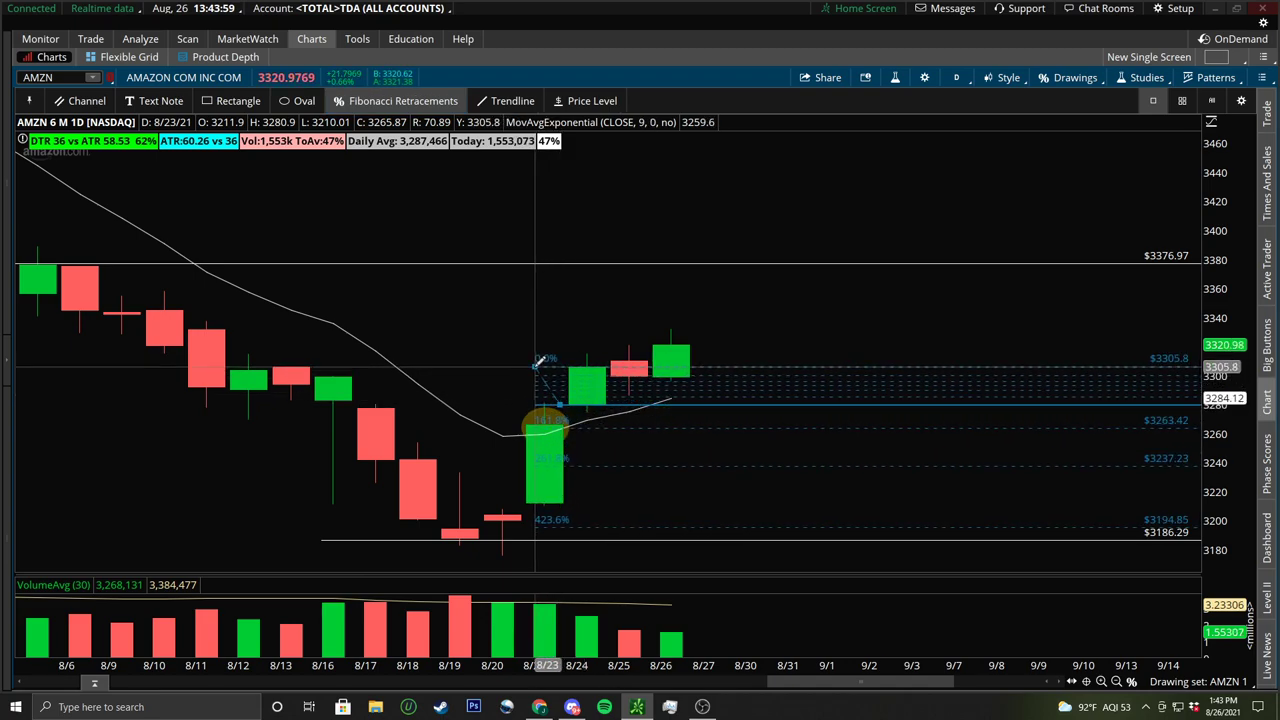
{"action": "left_click", "coordinate": [539, 361]}
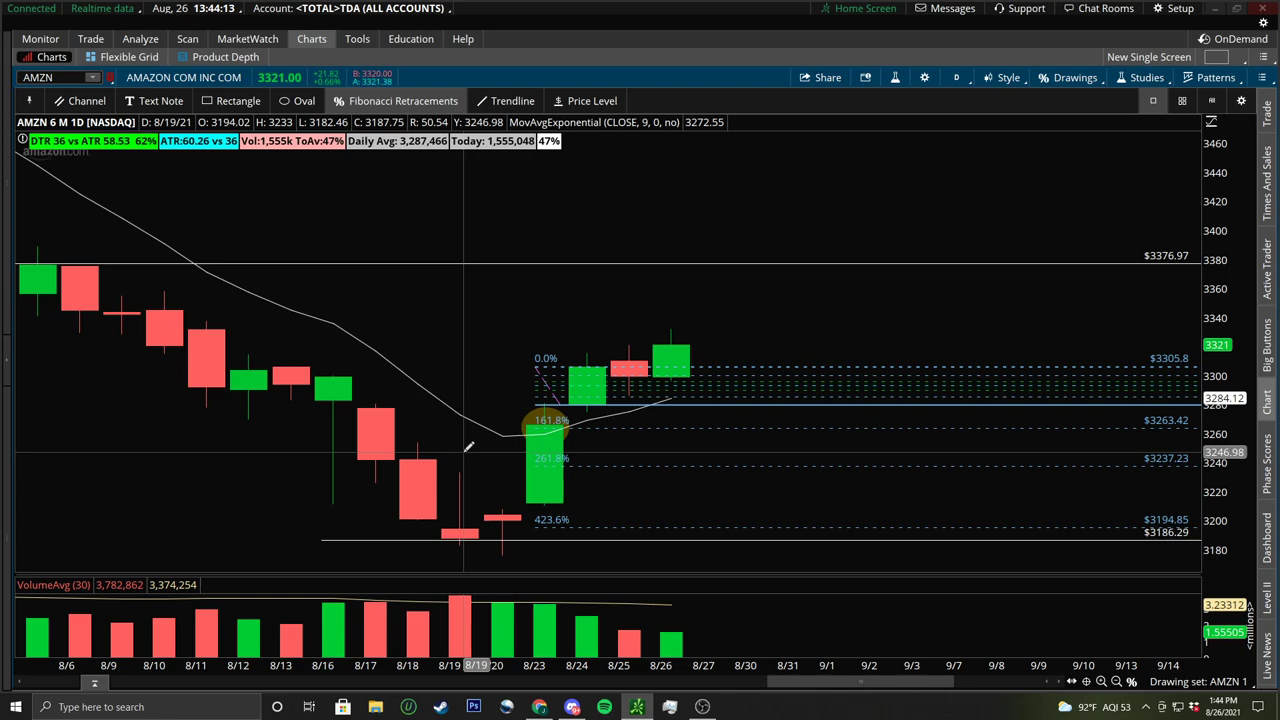
{"action": "left_click", "coordinate": [610, 101]}
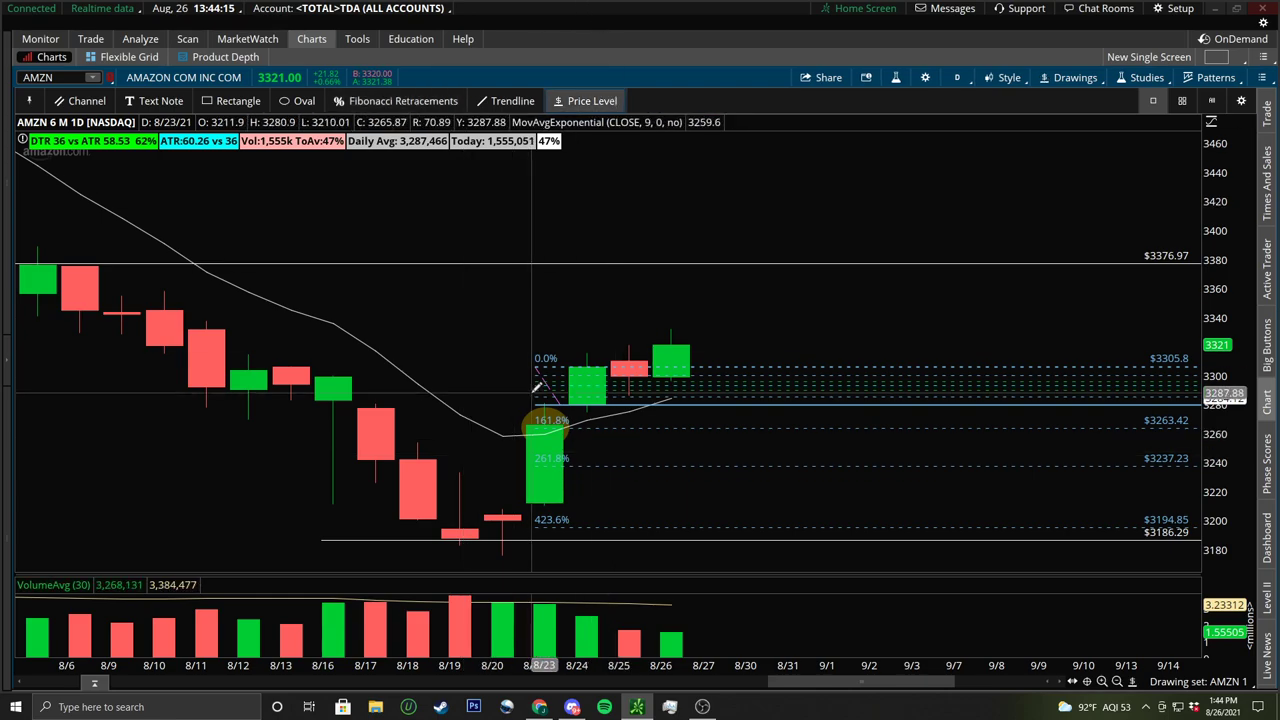
{"action": "left_click", "coordinate": [519, 380]}
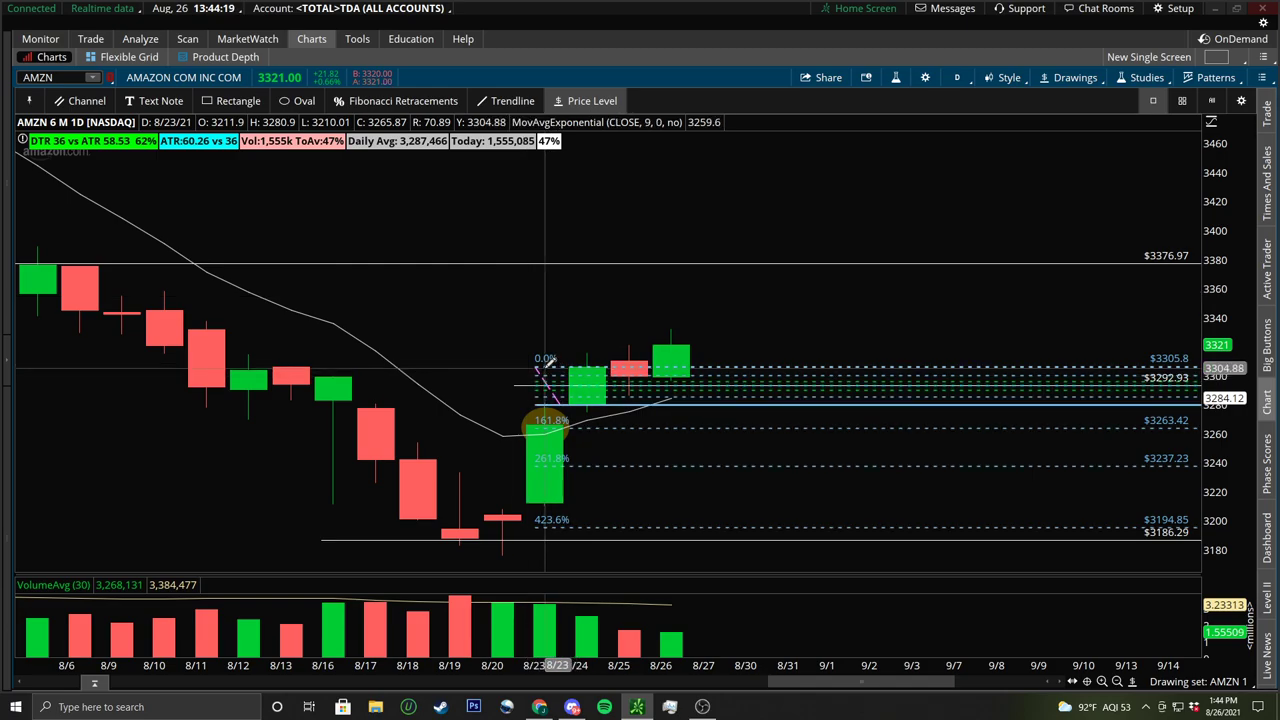
{"action": "right_click", "coordinate": [548, 362]}
{"action": "left_click", "coordinate": [636, 391]}
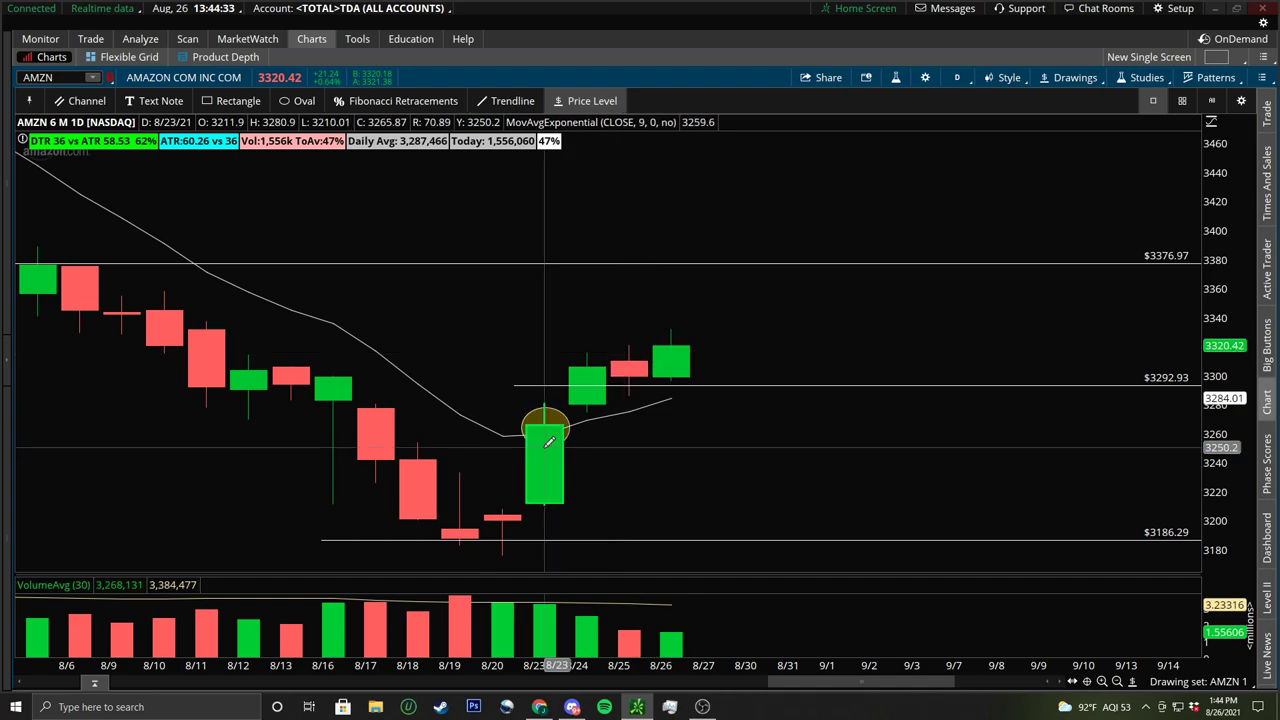
Step: Dismiss the time-frame list and add price levels at $3309.93 and $3279.61
{"action": "left_click", "coordinate": [960, 82]}
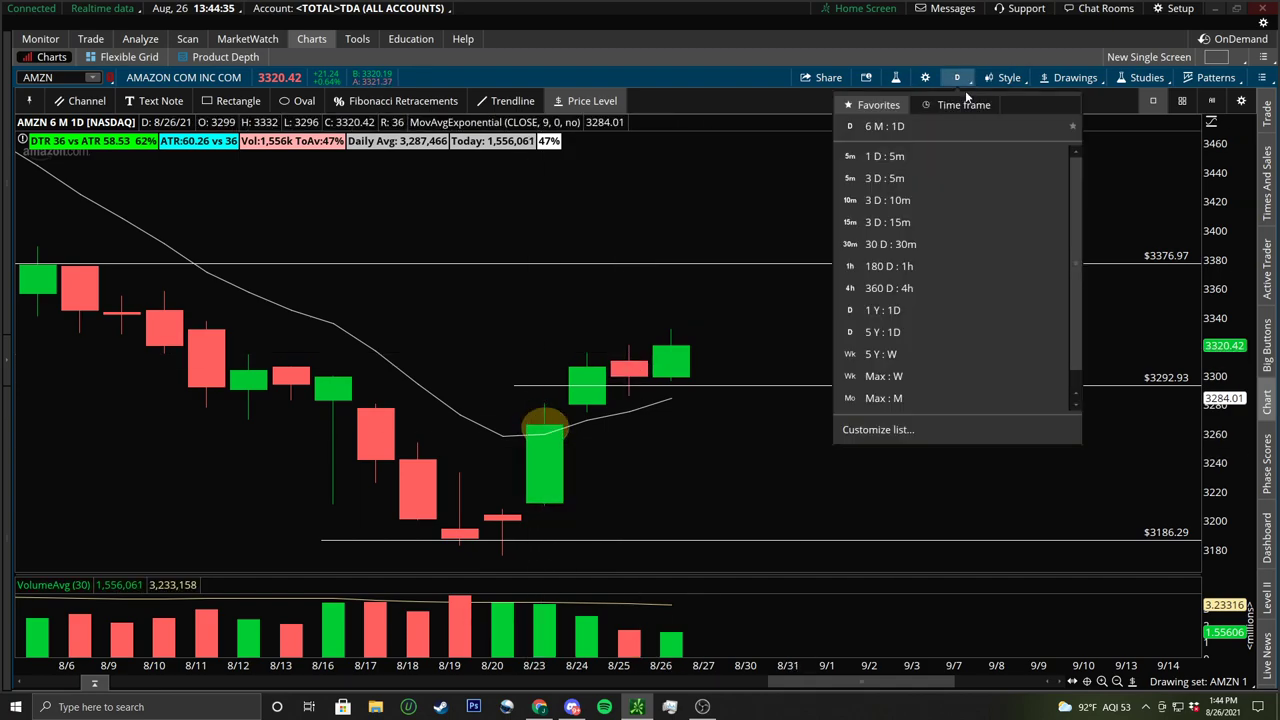
{"action": "left_click", "coordinate": [715, 65]}
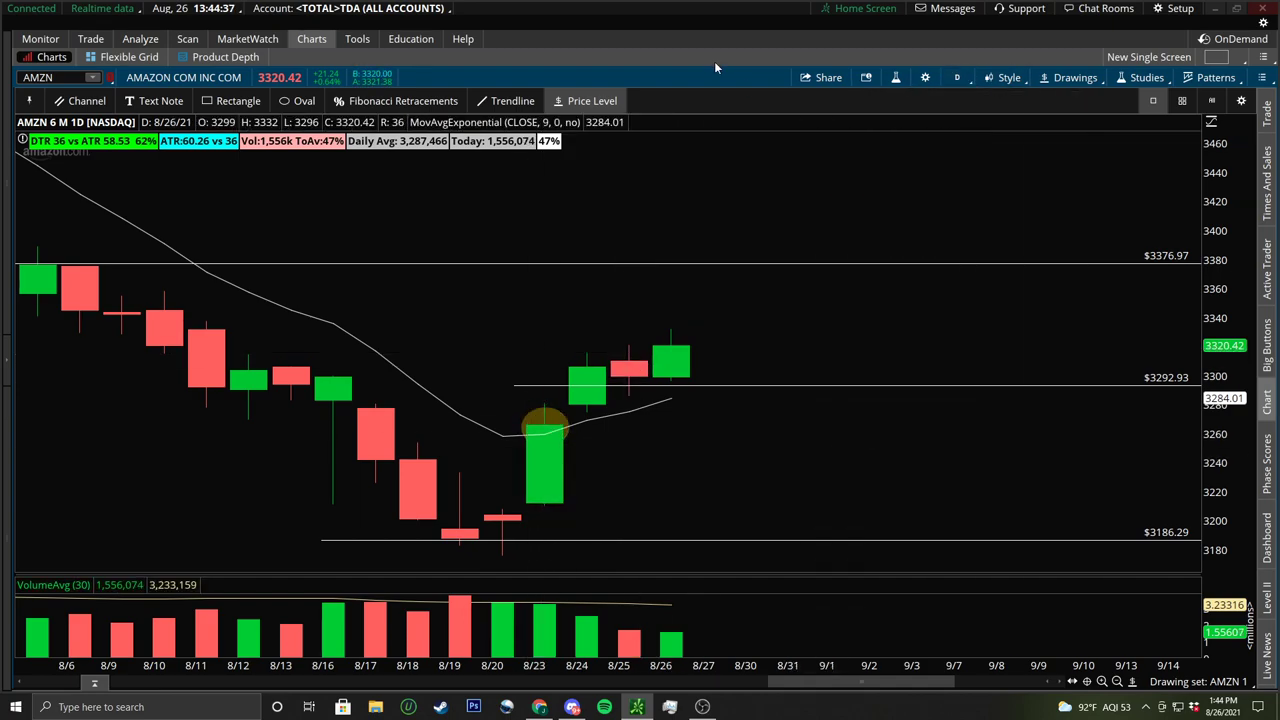
{"action": "left_click", "coordinate": [558, 361]}
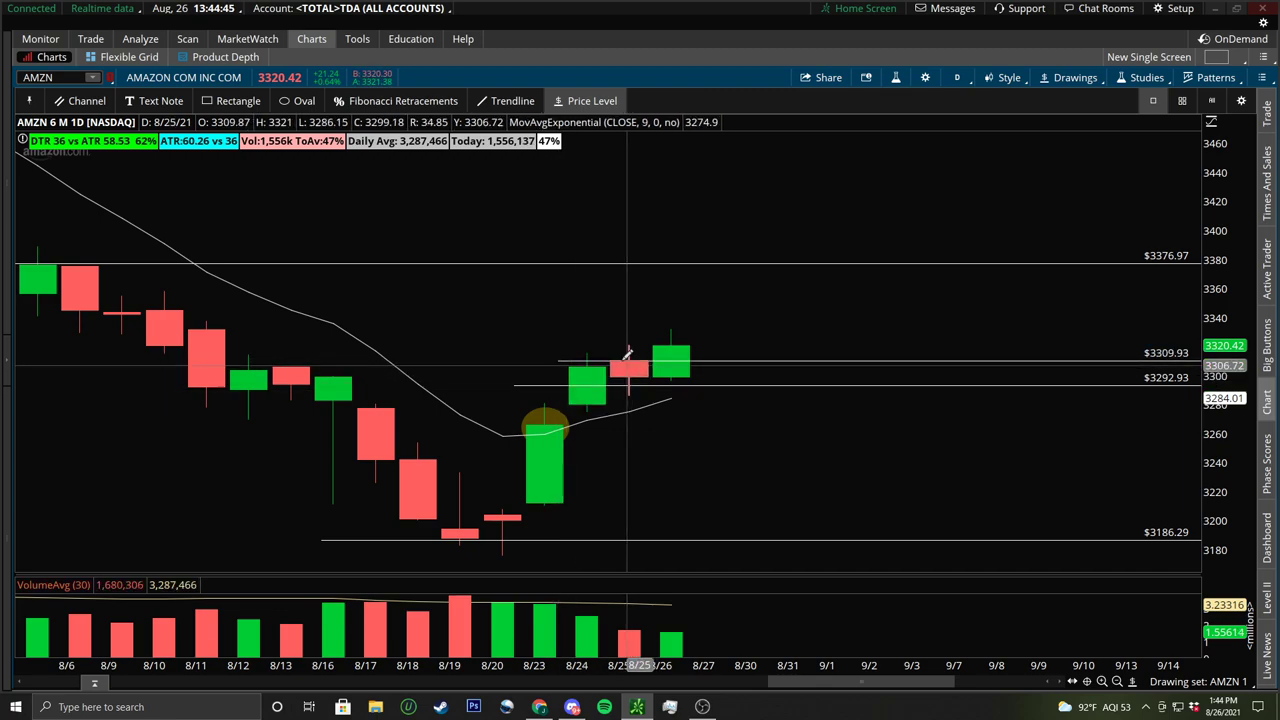
{"action": "left_click", "coordinate": [530, 403]}
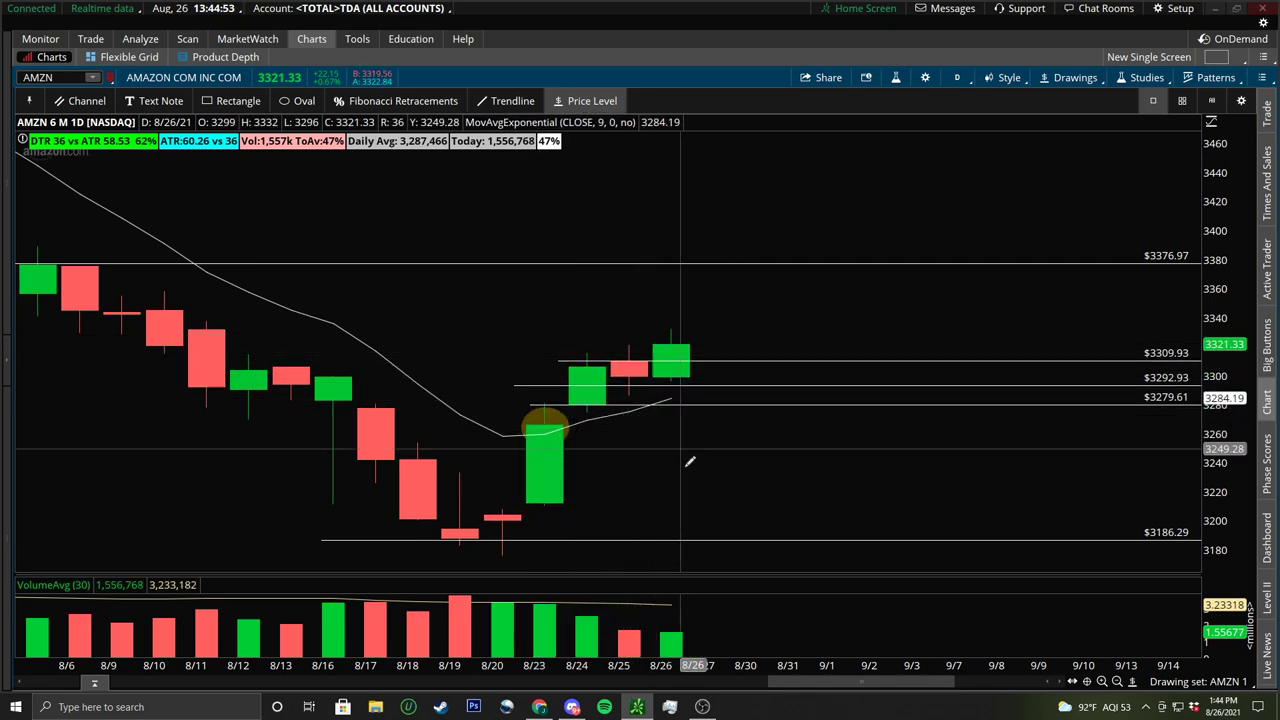
Step: Recolor the $3292.93 price level orange and switch the chart to 3 D : 10m bars
{"action": "right_click", "coordinate": [631, 381]}
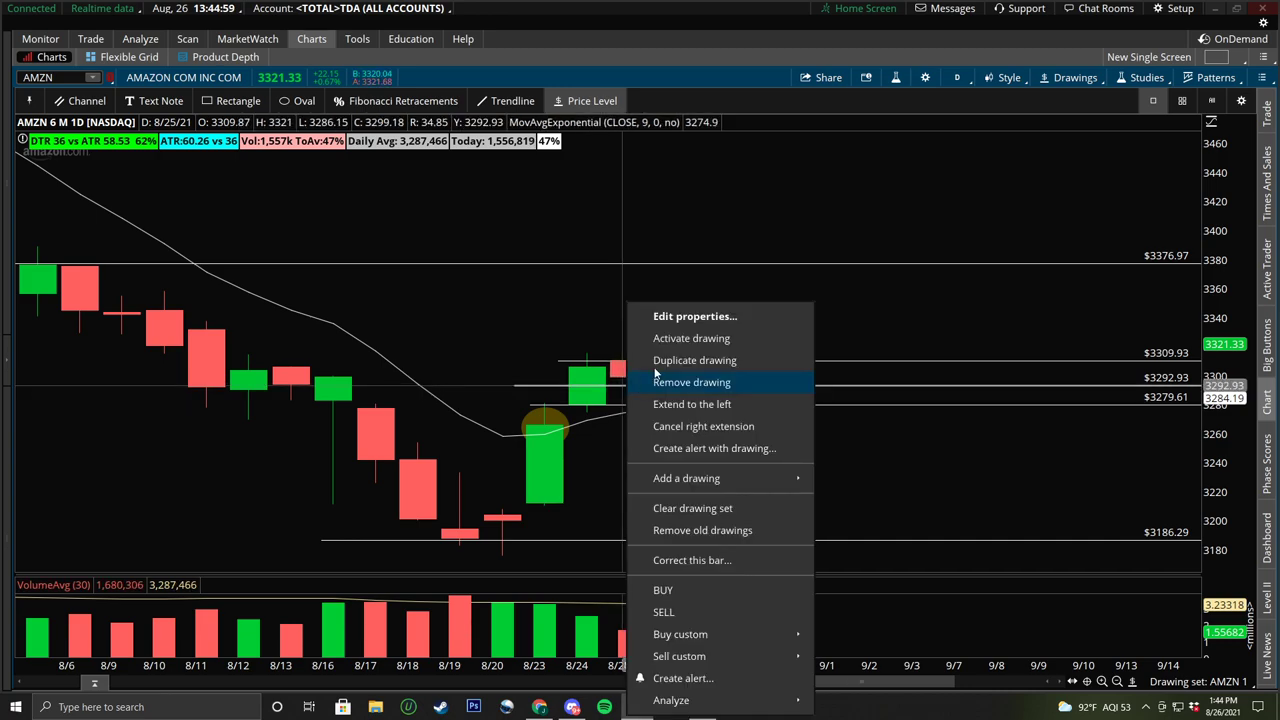
{"action": "left_click", "coordinate": [667, 316]}
{"action": "left_click", "coordinate": [459, 476]}
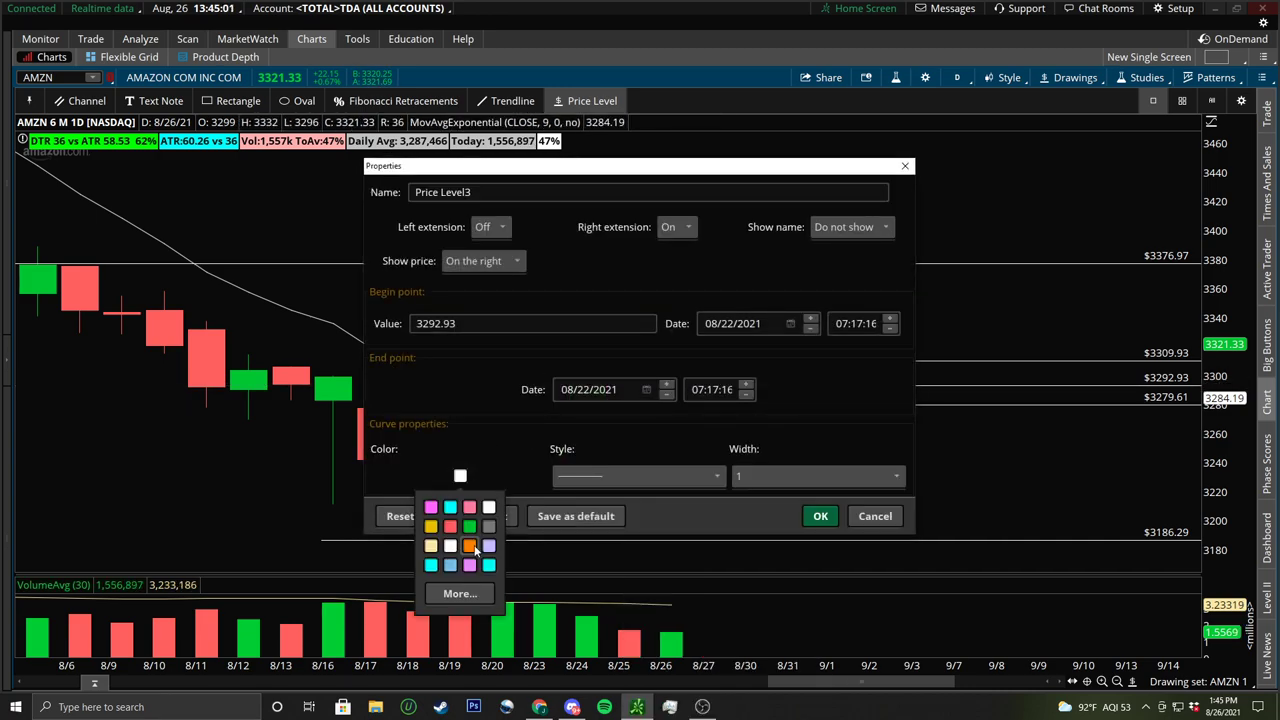
{"action": "left_click", "coordinate": [478, 546]}
{"action": "left_click", "coordinate": [820, 516]}
{"action": "left_click", "coordinate": [958, 78]}
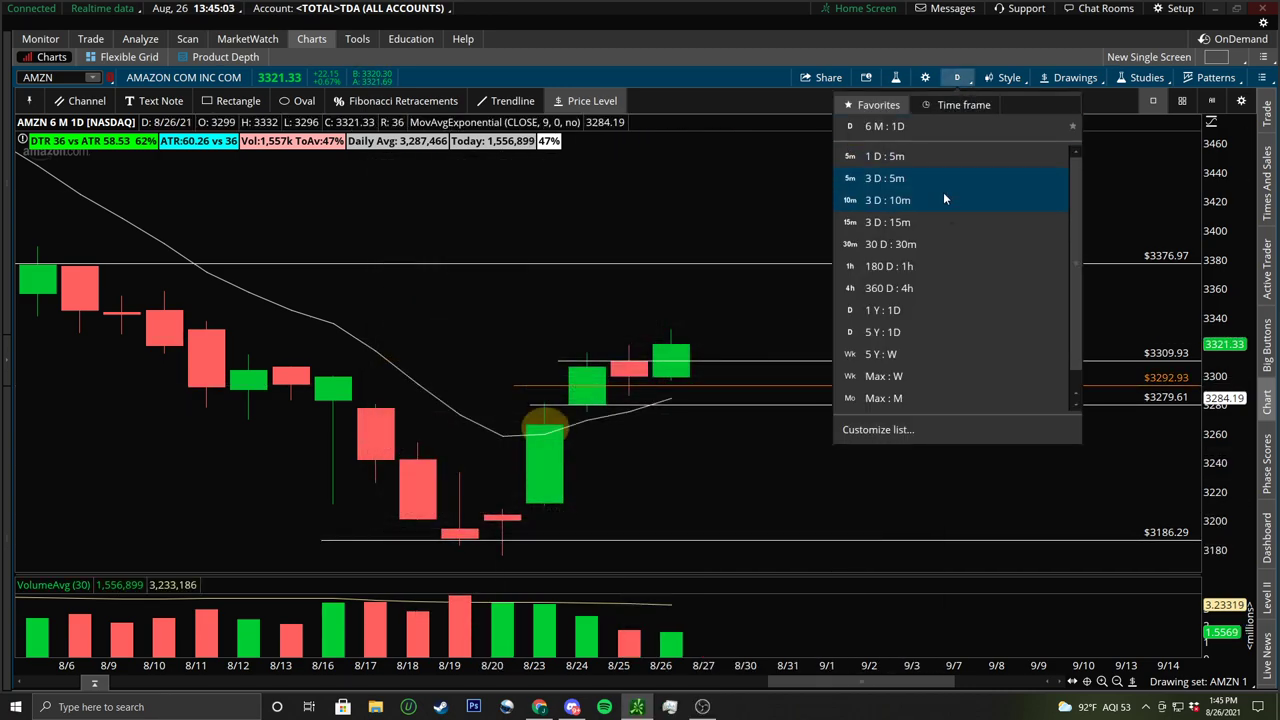
{"action": "left_click", "coordinate": [887, 200]}
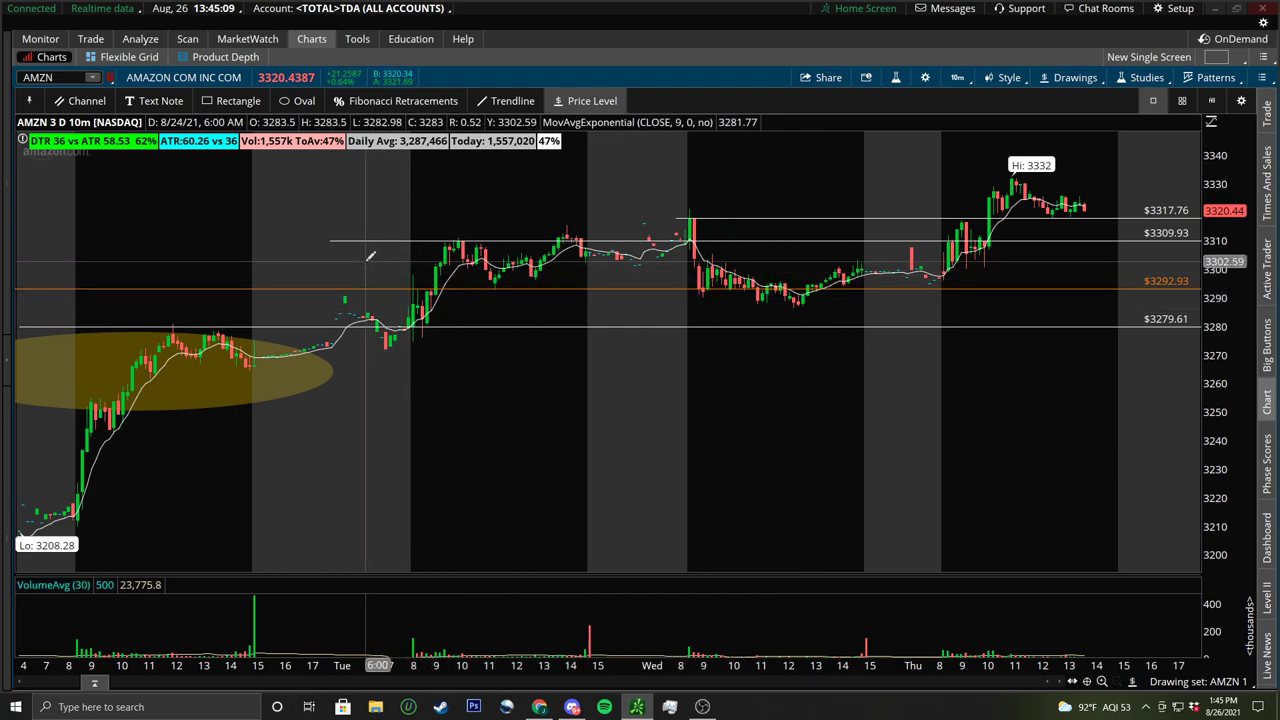
Step: Add a $3287.41 price level and zoom the chart into Tuesday through Thursday's bars
{"action": "left_click", "coordinate": [719, 301]}
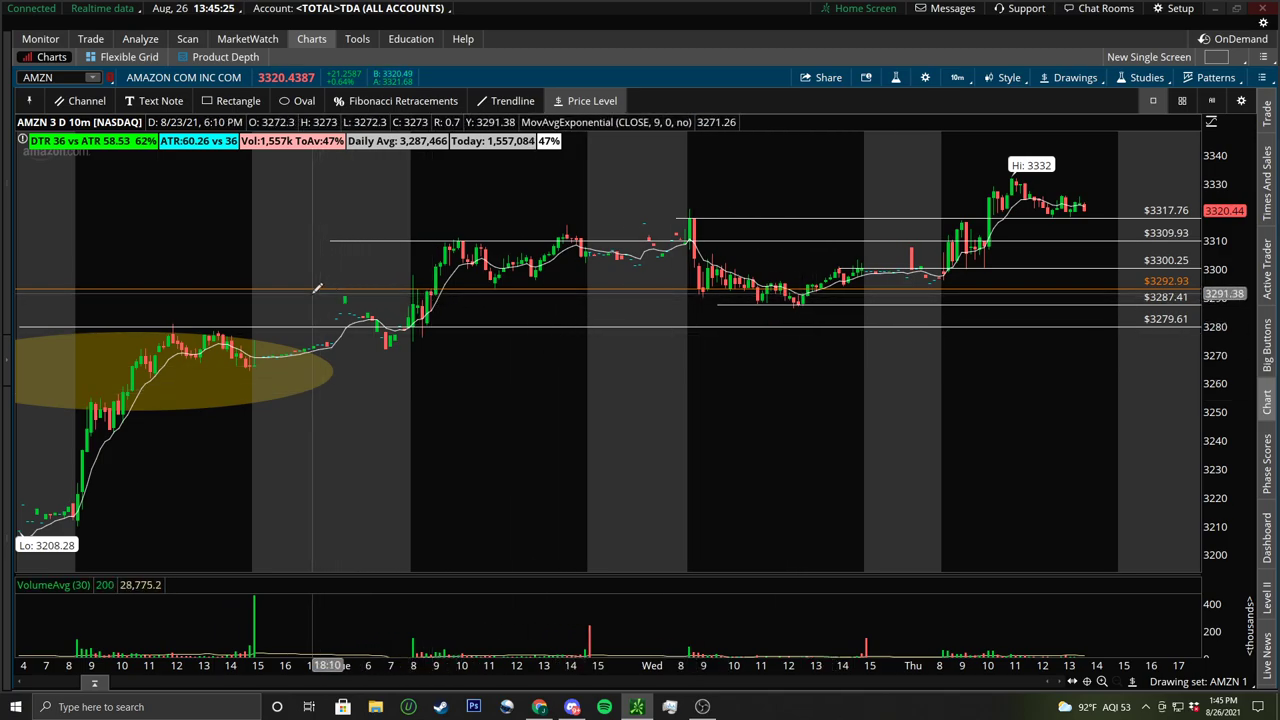
{"action": "left_click_drag", "start_coordinate": [315, 299], "coordinate": [1205, 310]}
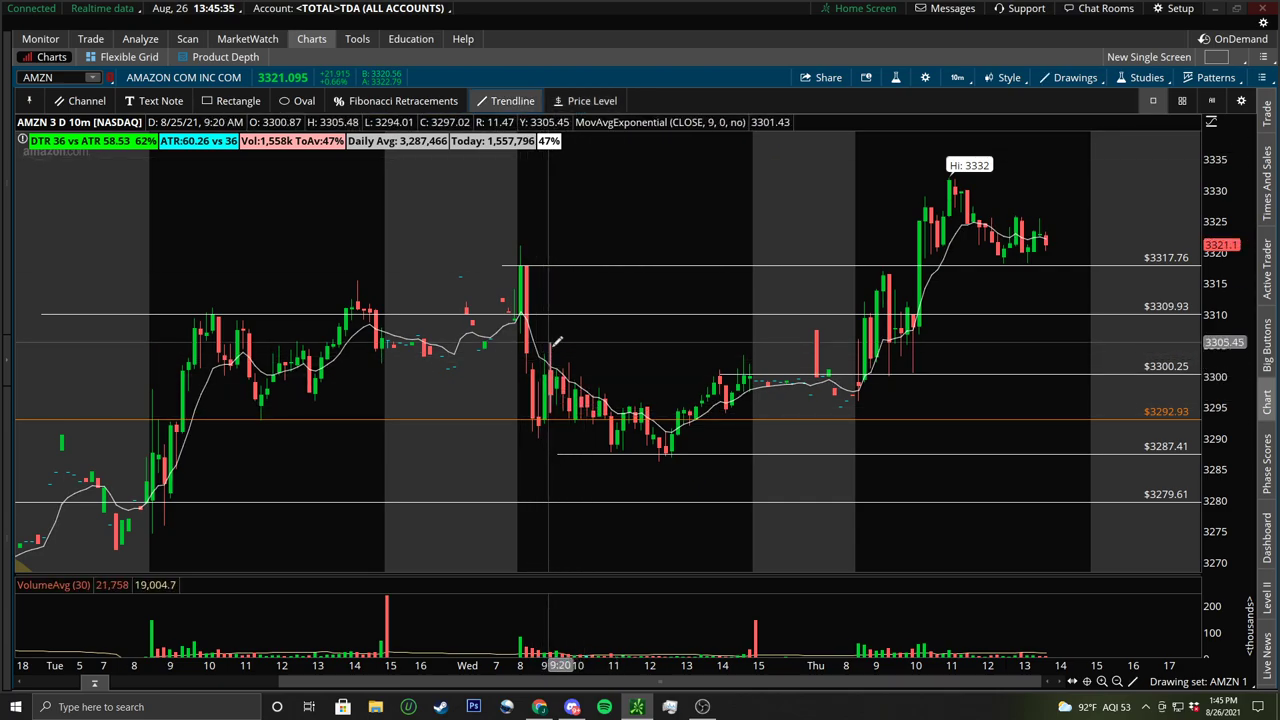
Step: Draw yellow trendlines forming Wednesday's wedge plus horizontals at $3292.93, $3309.93 and $3317.76
{"action": "left_click_drag", "start_coordinate": [528, 335], "coordinate": [672, 432]}
{"action": "left_click_drag", "start_coordinate": [530, 428], "coordinate": [671, 457]}
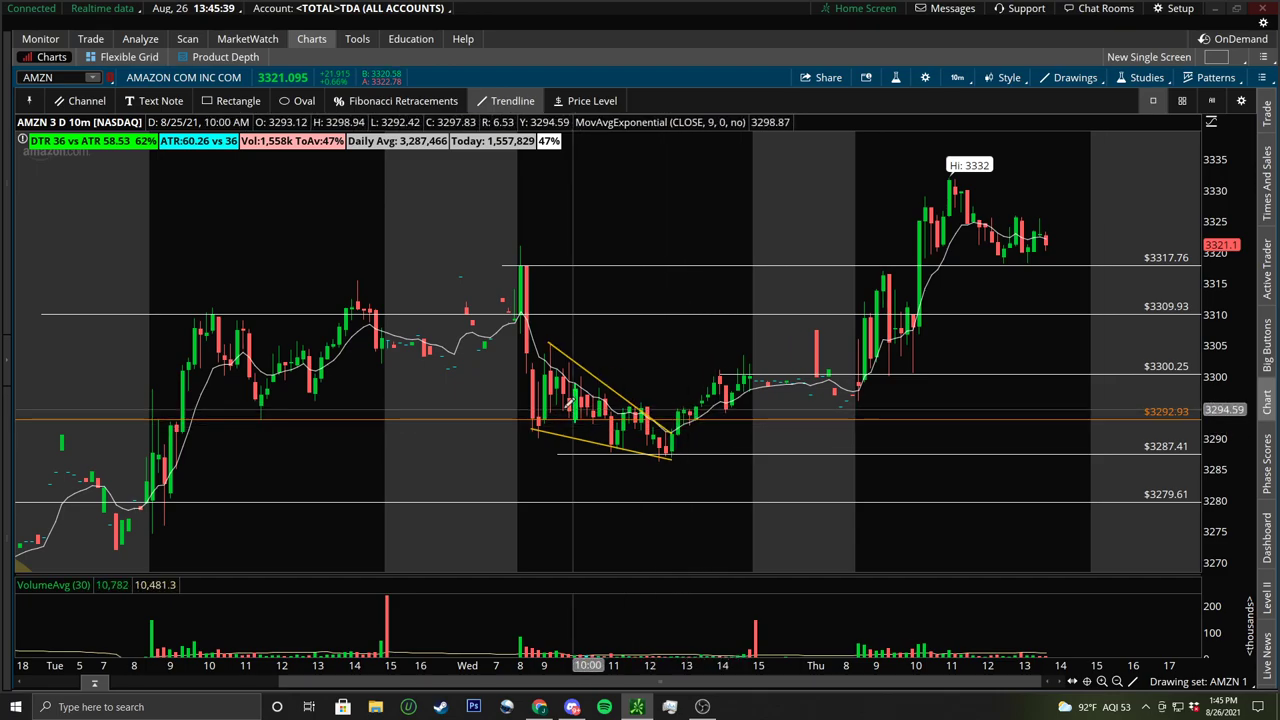
{"action": "mouse_move", "coordinate": [516, 420]}
{"action": "left_mouse_down"}
{"action": "mouse_move", "coordinate": [465, 420]}
{"action": "mouse_move", "coordinate": [777, 420]}
{"action": "left_mouse_up"}
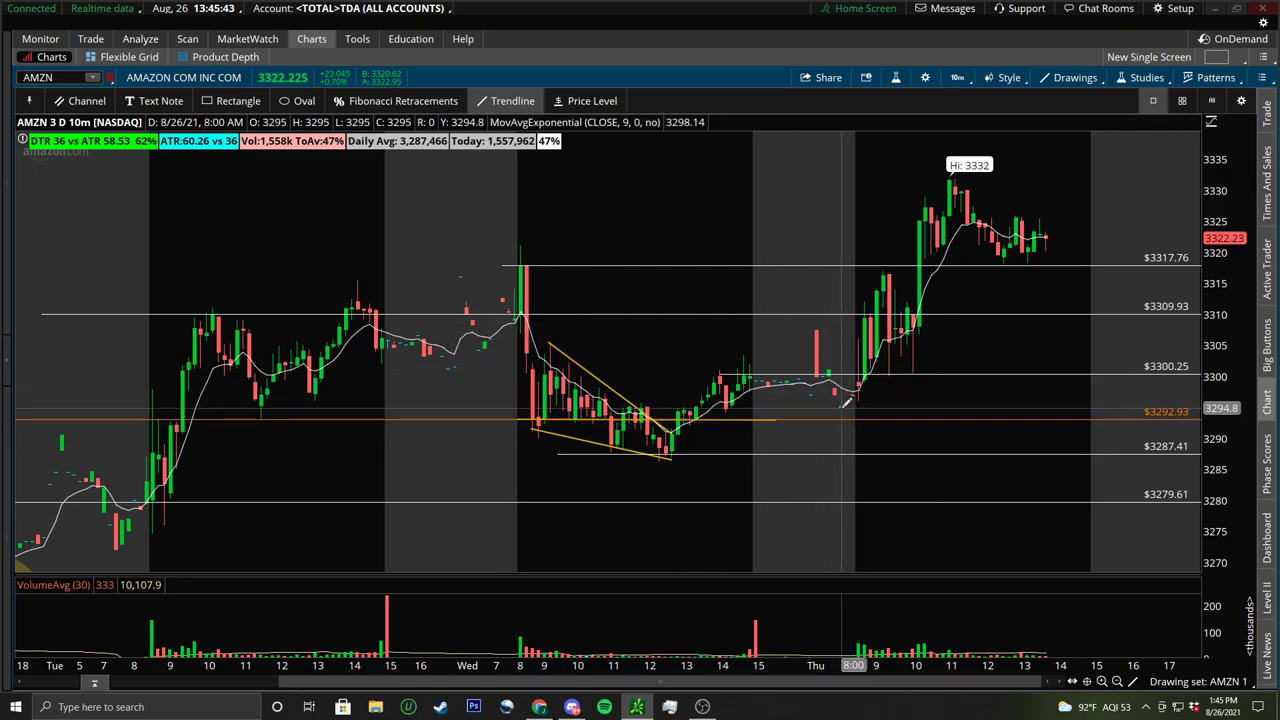
{"action": "left_click_drag", "start_coordinate": [845, 402], "coordinate": [846, 406]}
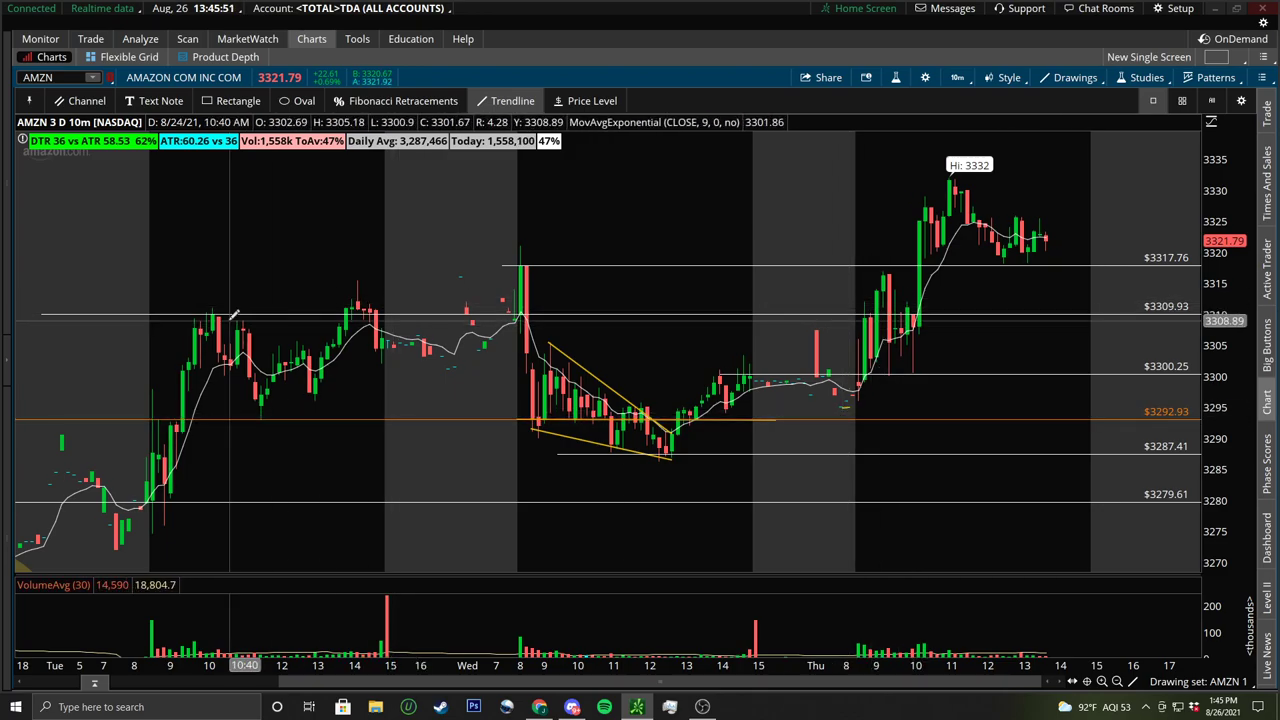
{"action": "left_click_drag", "start_coordinate": [203, 316], "coordinate": [806, 312]}
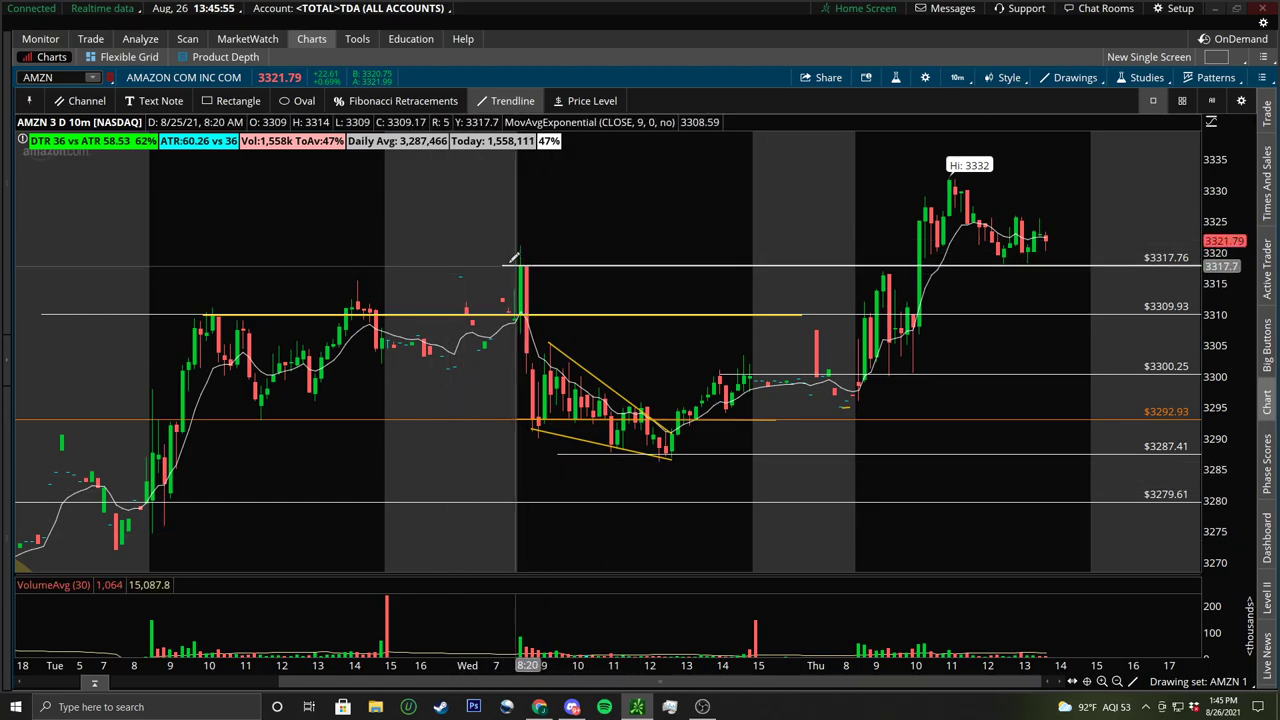
{"action": "left_click_drag", "start_coordinate": [505, 265], "coordinate": [889, 265]}
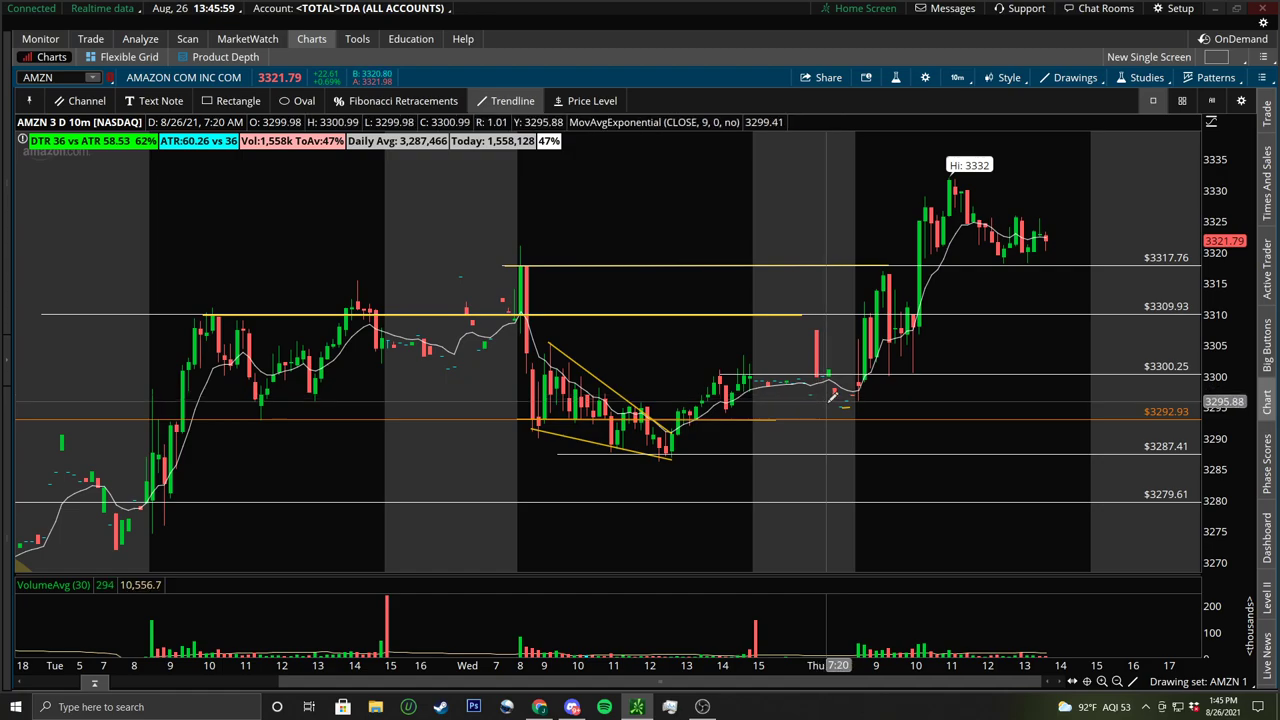
{"action": "scroll", "coordinate": [590, 652], "scroll_direction": "up", "scroll_amount": 5}
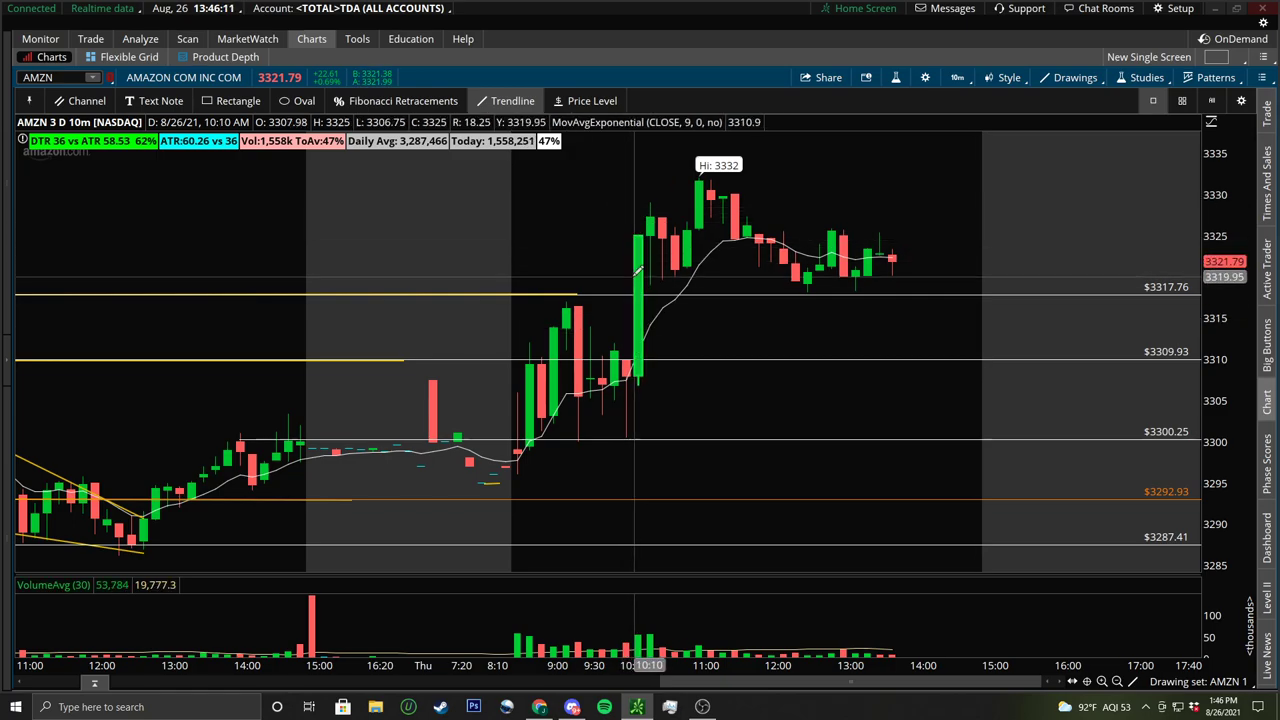
Step: Draw short yellow lines along the $3317.76 and $3309.93 levels
{"action": "left_click", "coordinate": [404, 358]}
{"action": "left_click", "coordinate": [720, 356]}
{"action": "left_click", "coordinate": [572, 288]}
{"action": "left_click", "coordinate": [725, 291]}
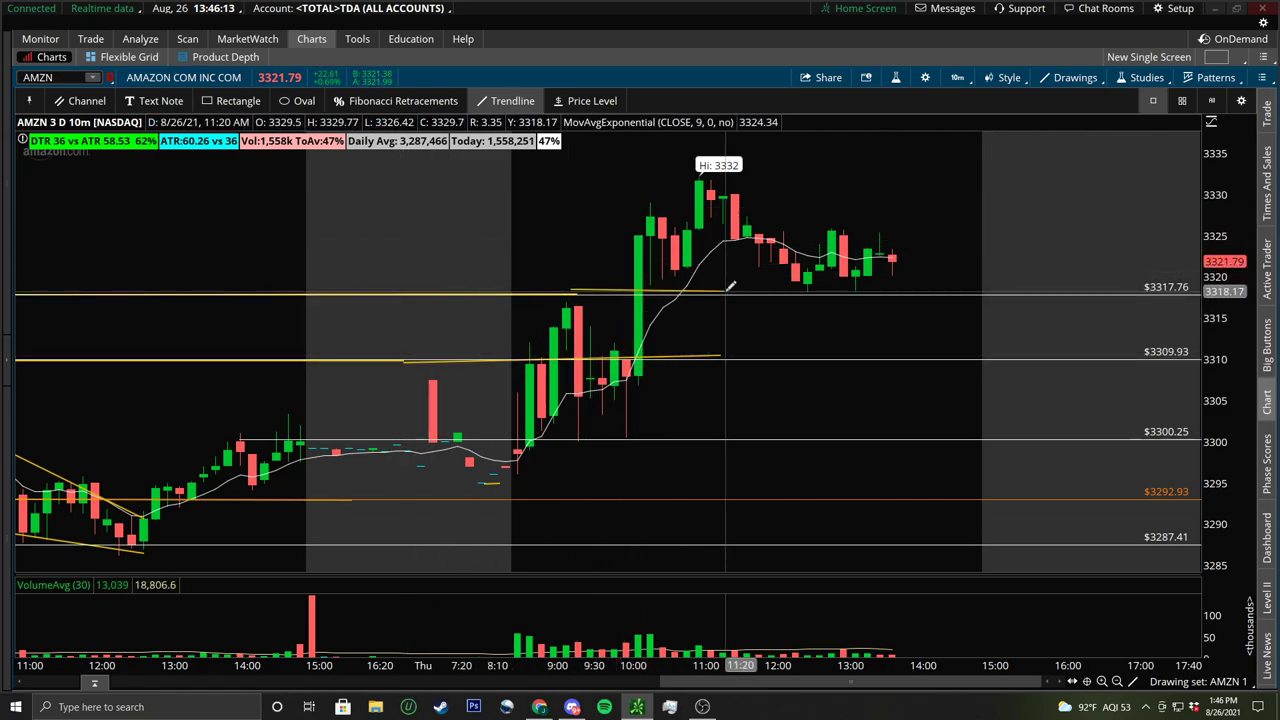
Step: Mark Thursday's 12:30 and 13:10 lows with yellow X marks
{"action": "left_click", "coordinate": [800, 282]}
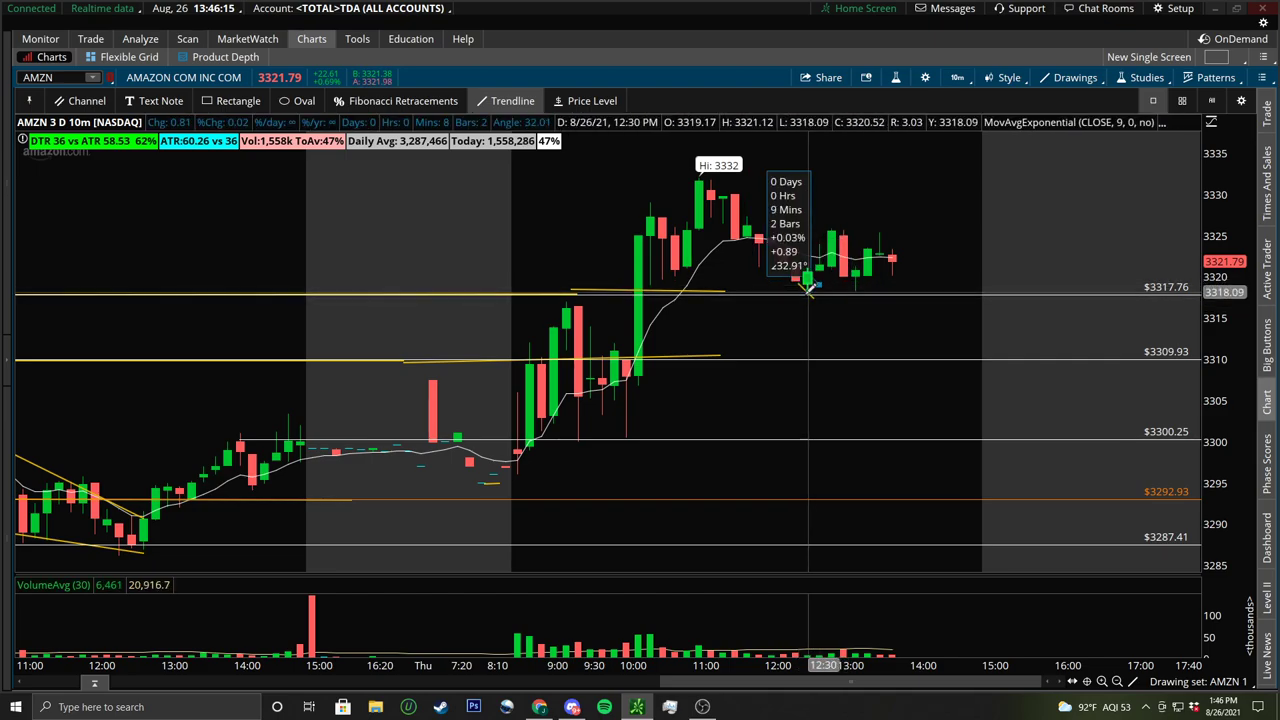
{"action": "left_click", "coordinate": [796, 296]}
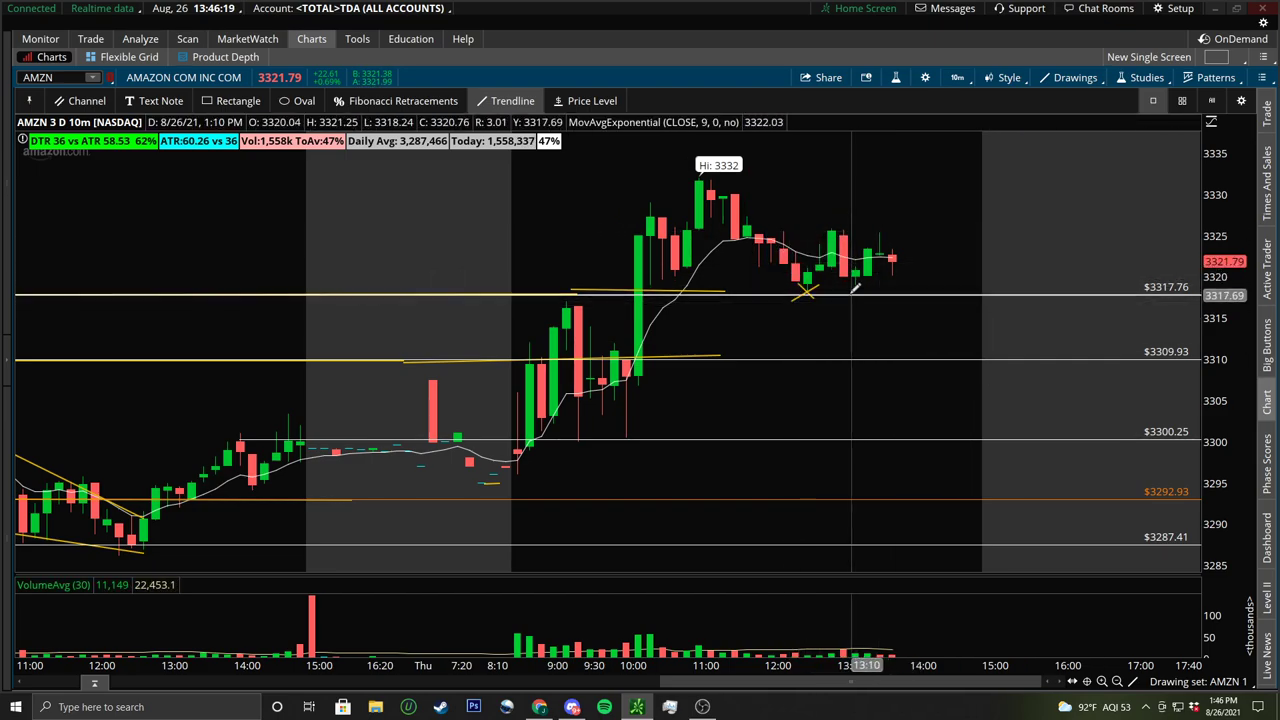
{"action": "left_click_drag", "start_coordinate": [875, 272], "coordinate": [848, 298]}
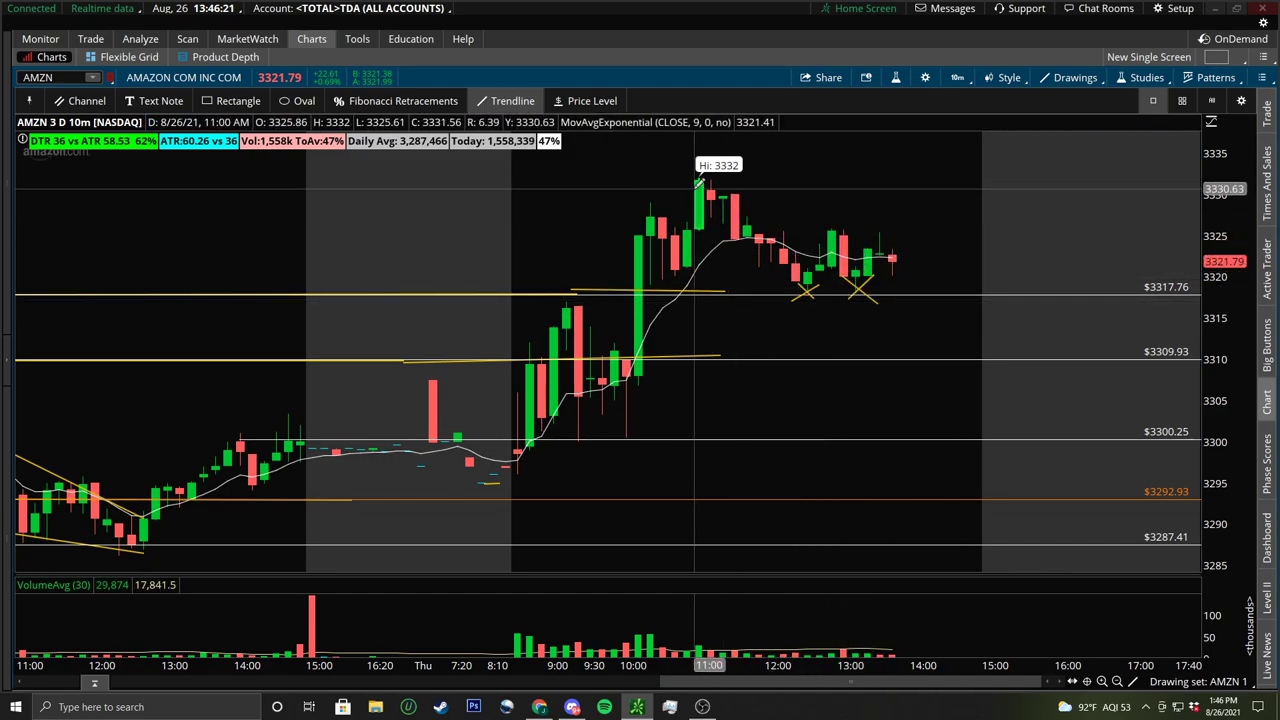
Step: Draw a descending channel from the 3332 high and extend a line along $3317.76
{"action": "left_click_drag", "start_coordinate": [700, 177], "coordinate": [942, 264]}
{"action": "left_click_drag", "start_coordinate": [692, 230], "coordinate": [862, 305]}
{"action": "left_click_drag", "start_coordinate": [591, 287], "coordinate": [982, 290]}
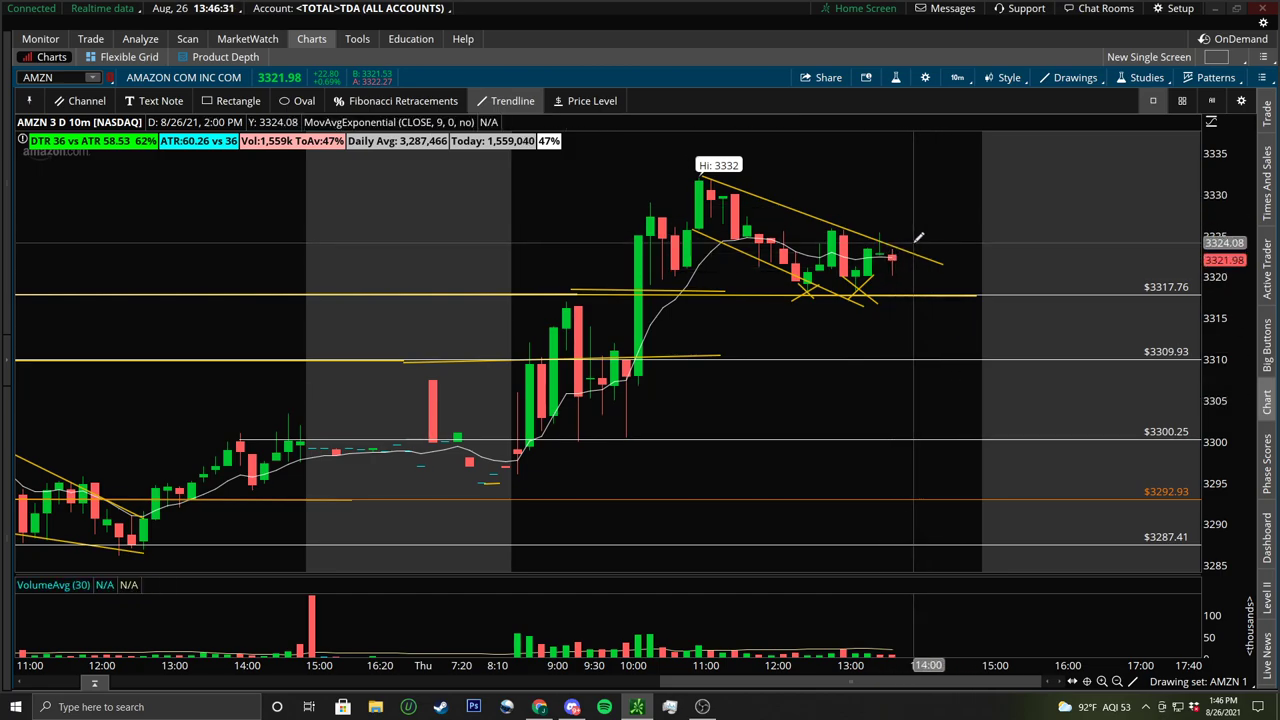
Step: Add a $3327.23 price level and shade the $3327.23–$3331.76 zone with a blue rectangle
{"action": "left_click", "coordinate": [590, 100]}
{"action": "left_click", "coordinate": [638, 216]}
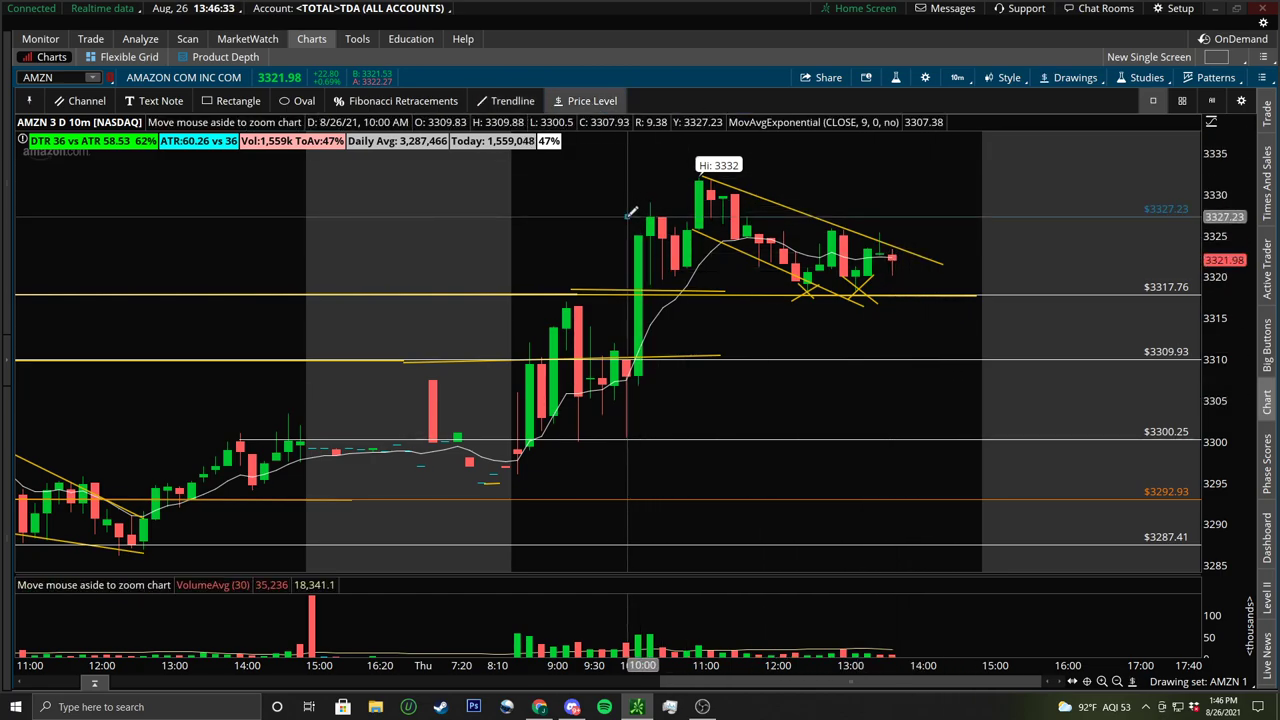
{"action": "left_click", "coordinate": [231, 100]}
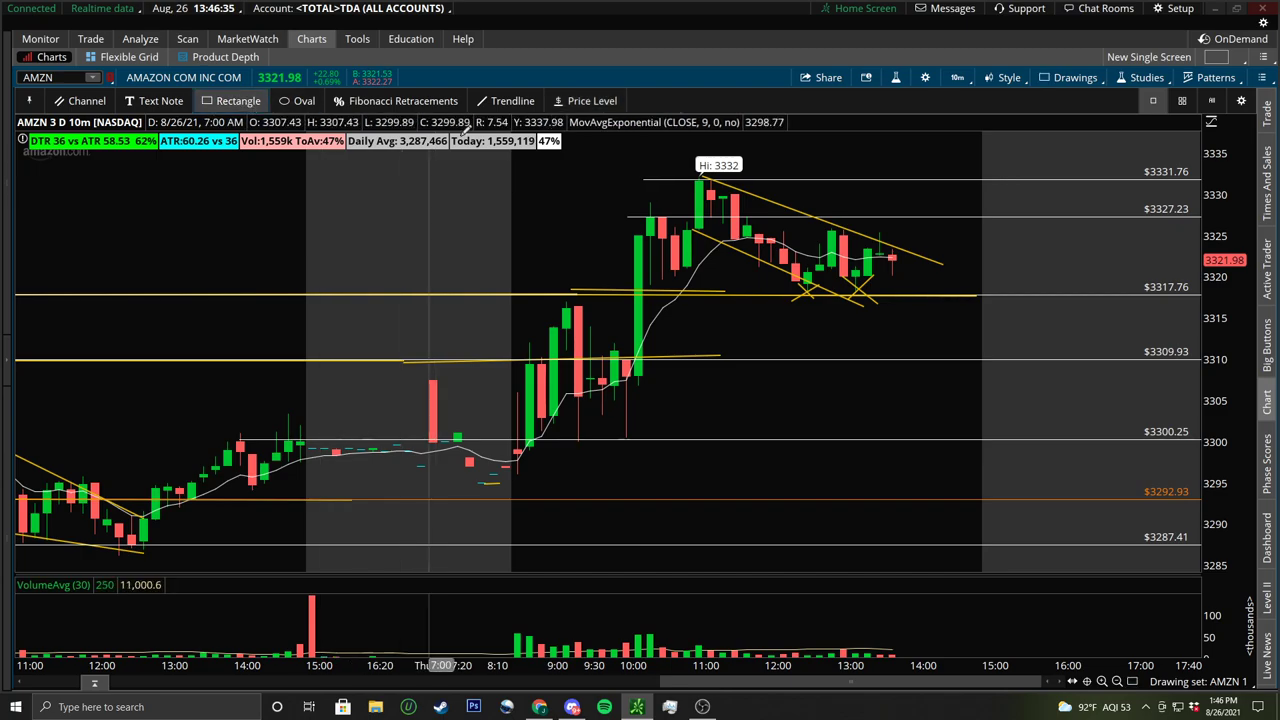
{"action": "left_click", "coordinate": [540, 180]}
{"action": "left_click", "coordinate": [1007, 216]}
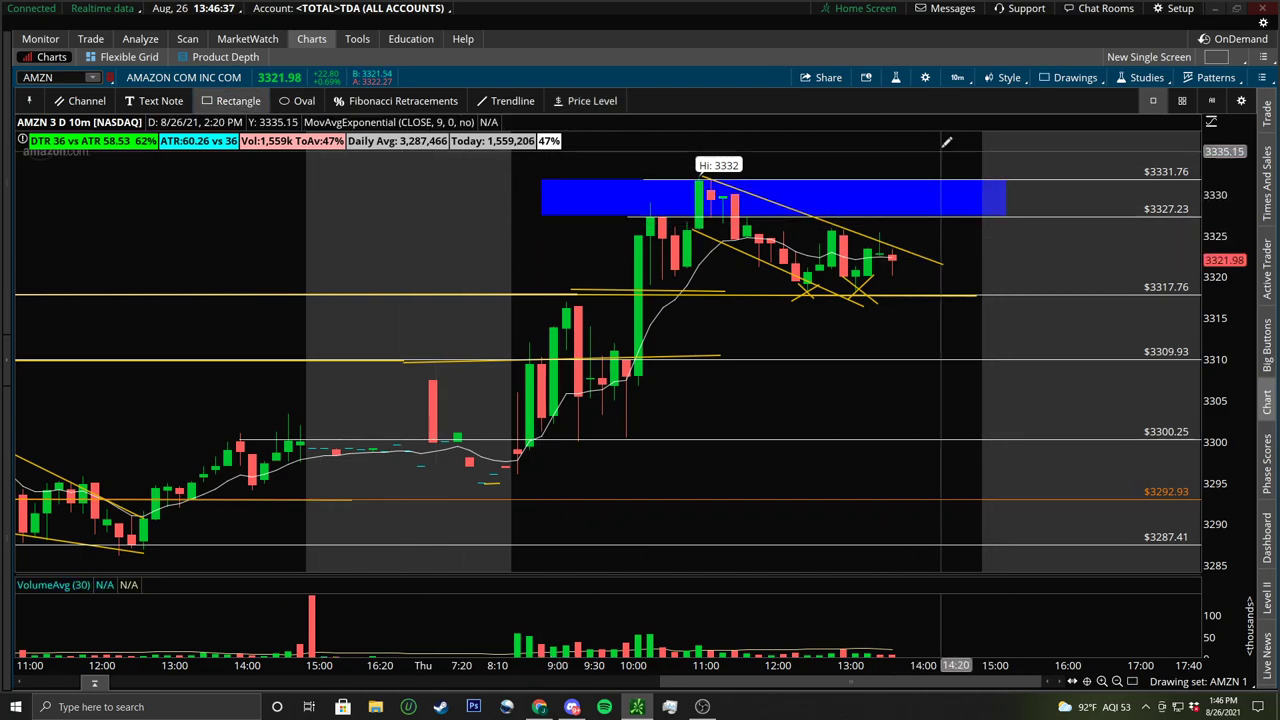